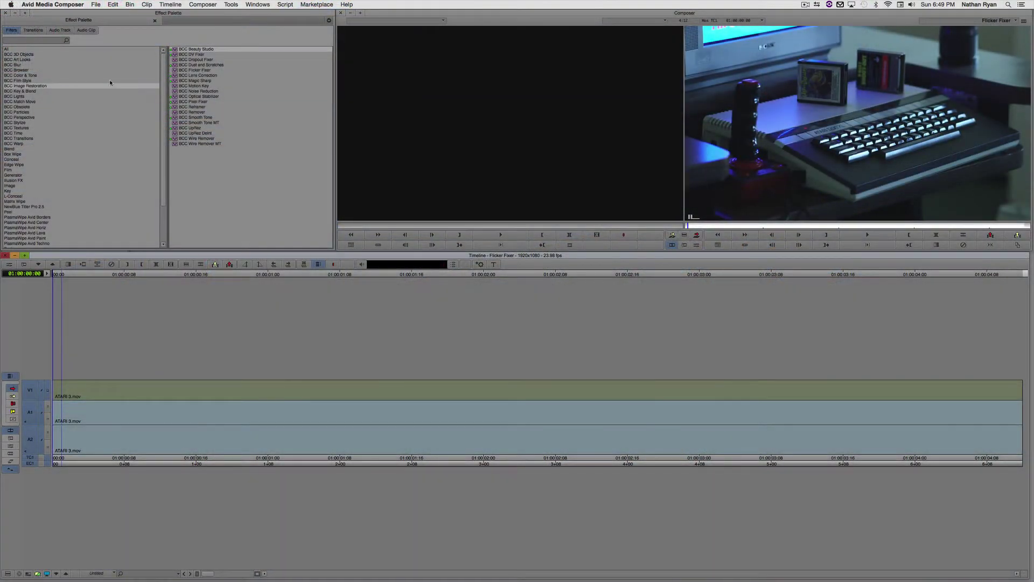
# Step: Apply the BCC Flicker Fixer filter to the ATARI 3.mov clip on V1 and open its effect parameters
pyautogui.click(198, 71)
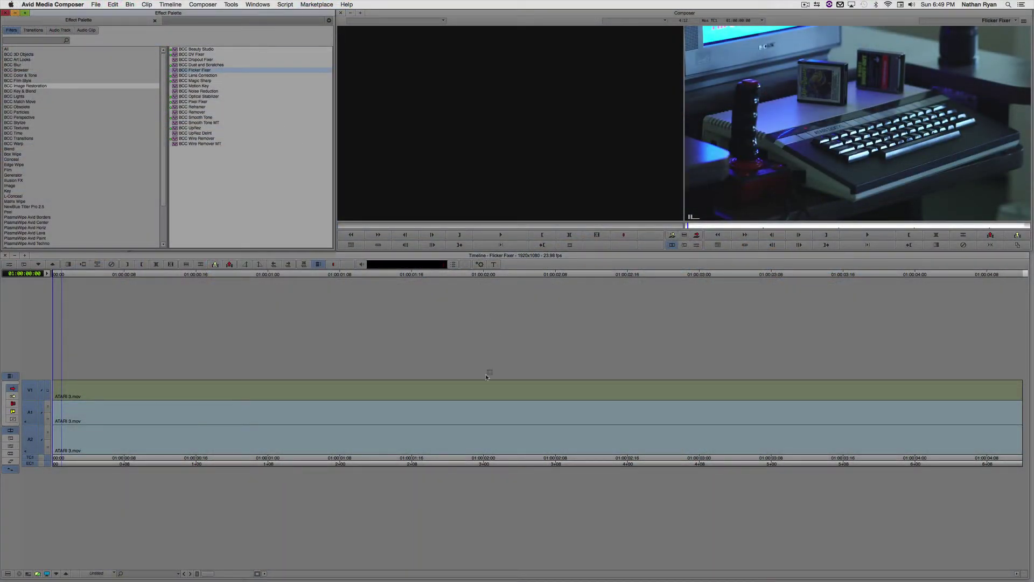
pyautogui.moveTo(486, 377); pyautogui.dragTo(485, 392)
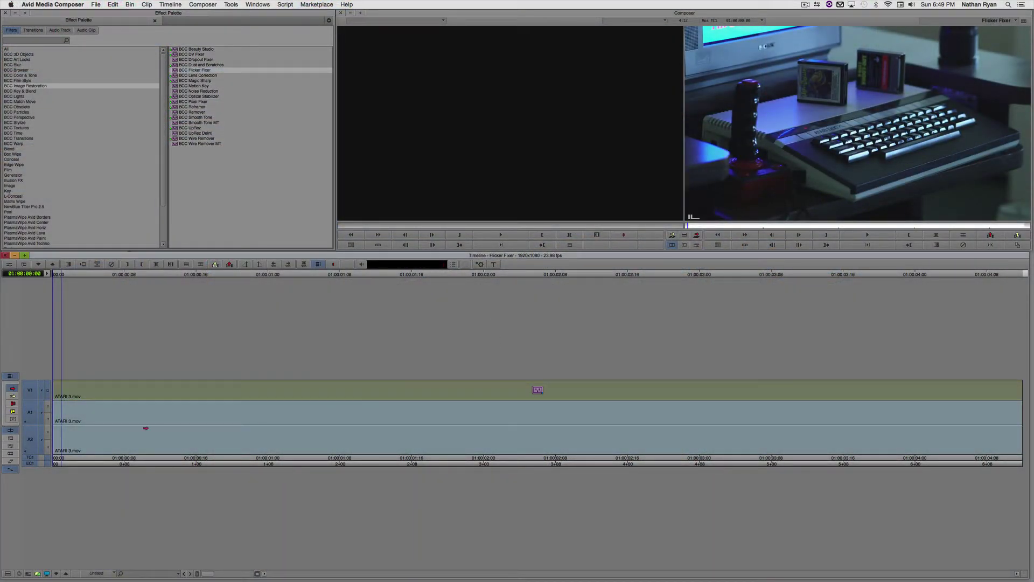
pyautogui.click(10, 448)
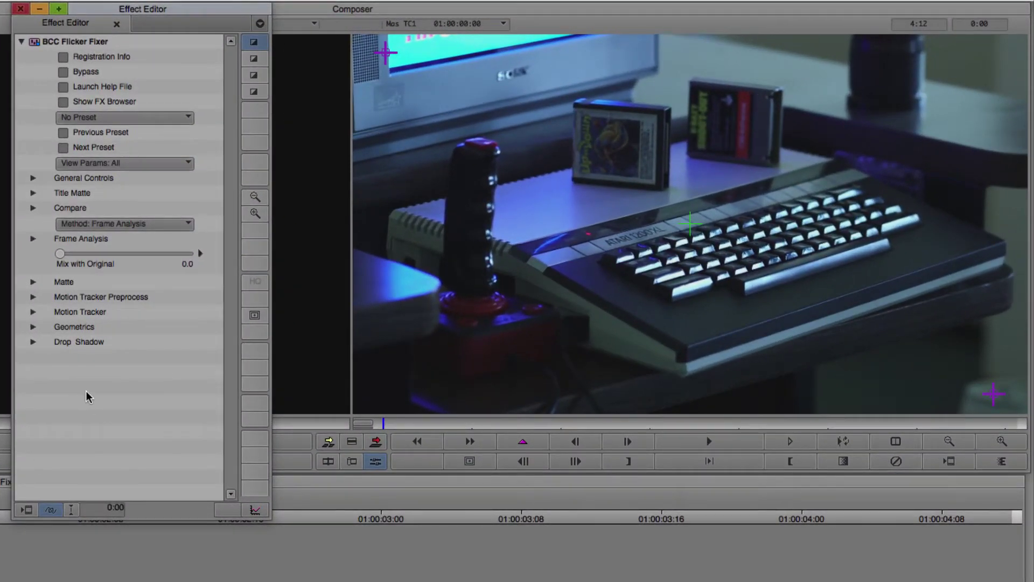
# Step: Set the Flicker Fixer method to Temporal Smooth RGB
pyautogui.click(188, 224)
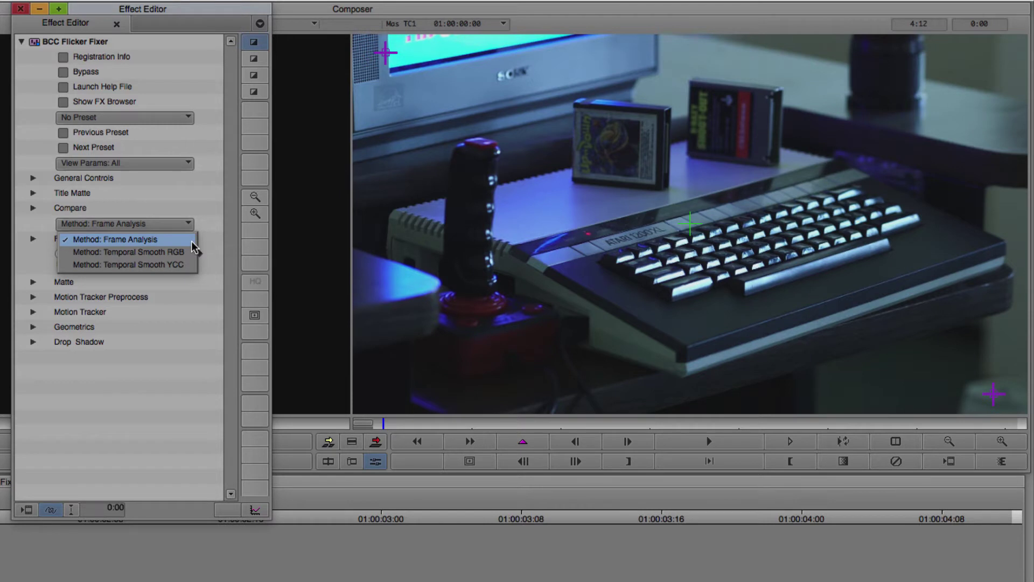
pyautogui.click(191, 241)
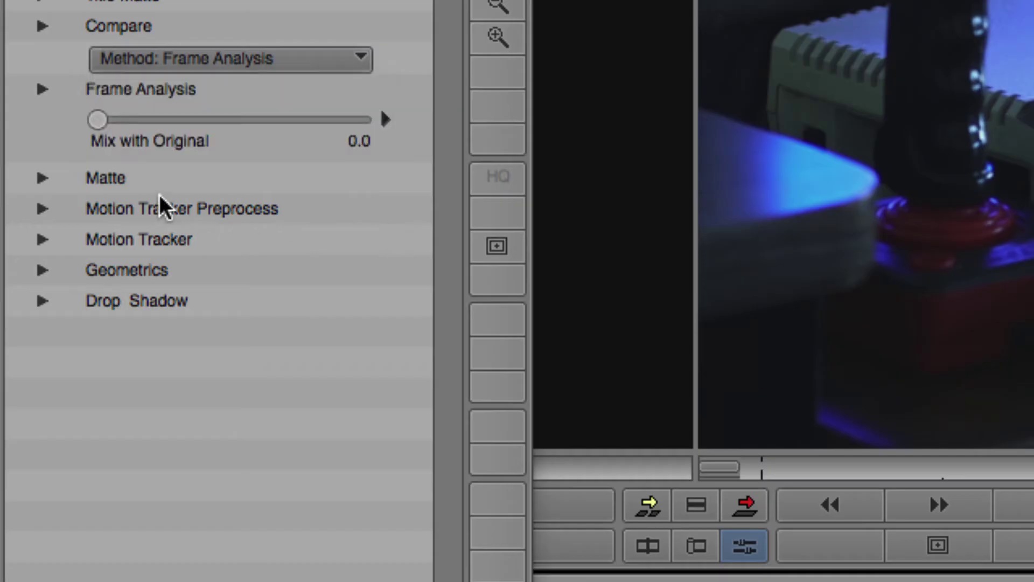
pyautogui.click(33, 281)
pyautogui.click(41, 178)
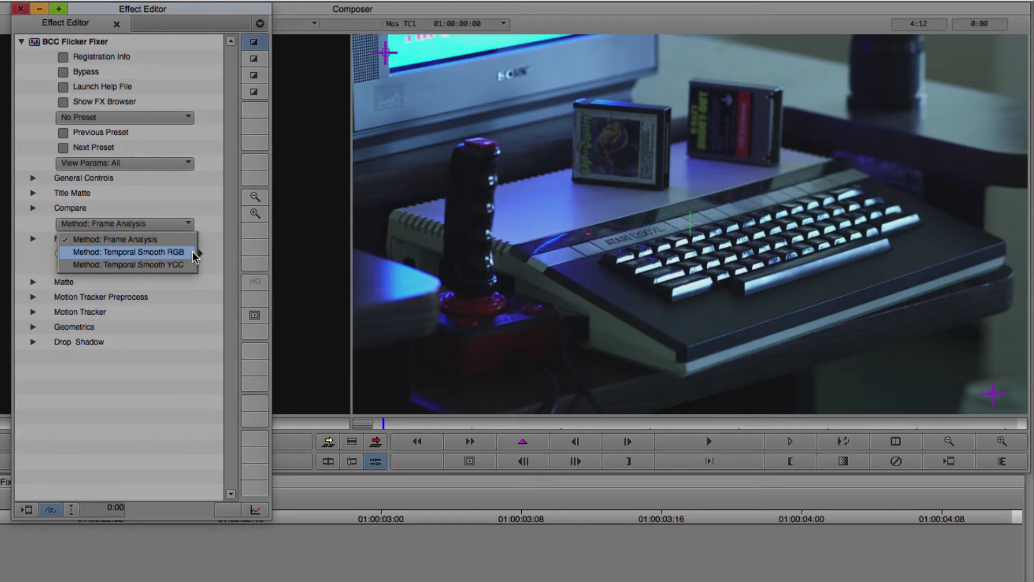
pyautogui.click(161, 252)
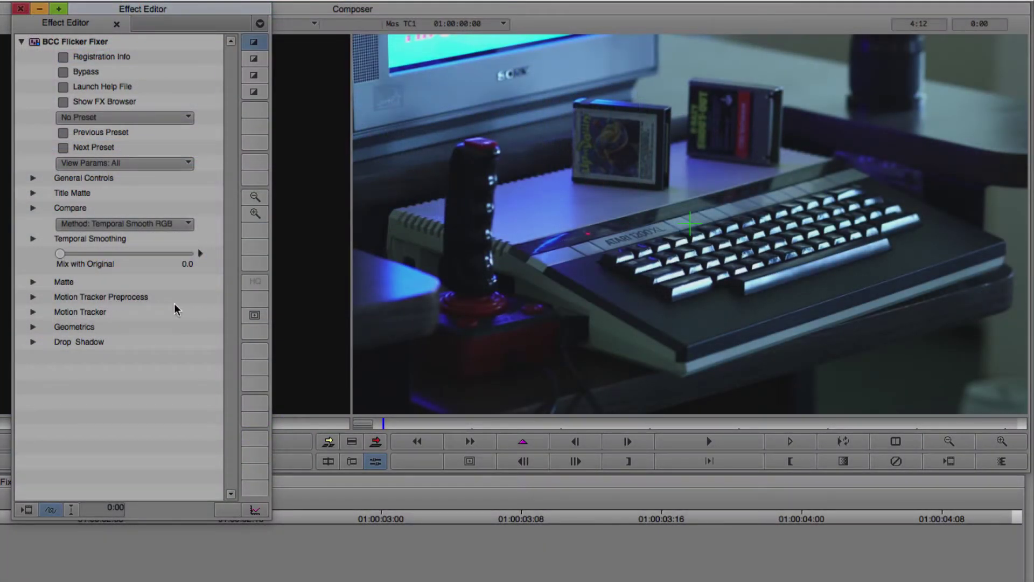
# Step: Raise Smoothing to 8.25 in the Temporal Smoothing settings and render the effect
pyautogui.click(33, 240)
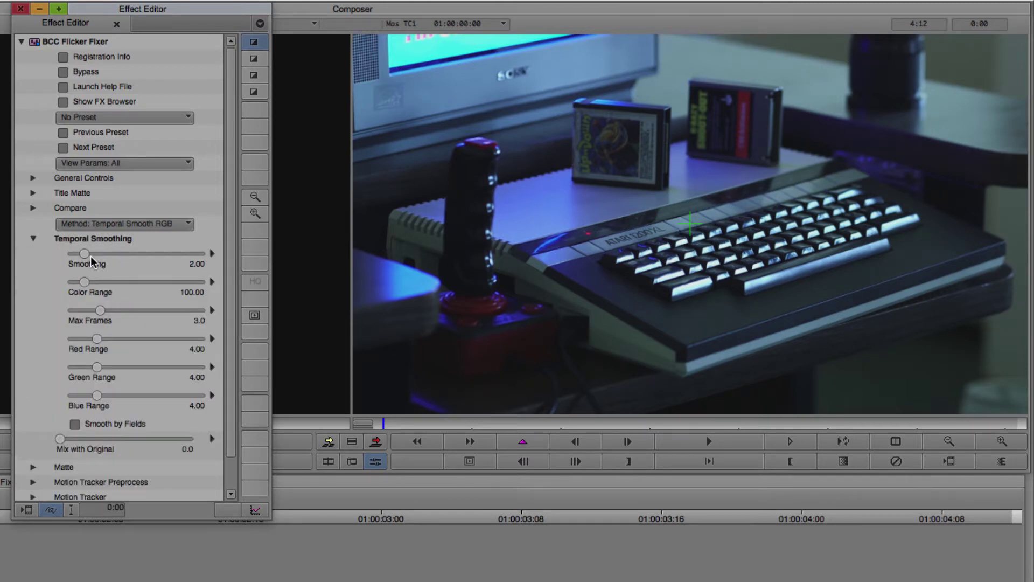
pyautogui.moveTo(85, 257); pyautogui.dragTo(124, 261)
pyautogui.moveTo(102, 314)
pyautogui.mouseDown()
pyautogui.moveTo(136, 313)
pyautogui.moveTo(108, 321)
pyautogui.mouseUp()
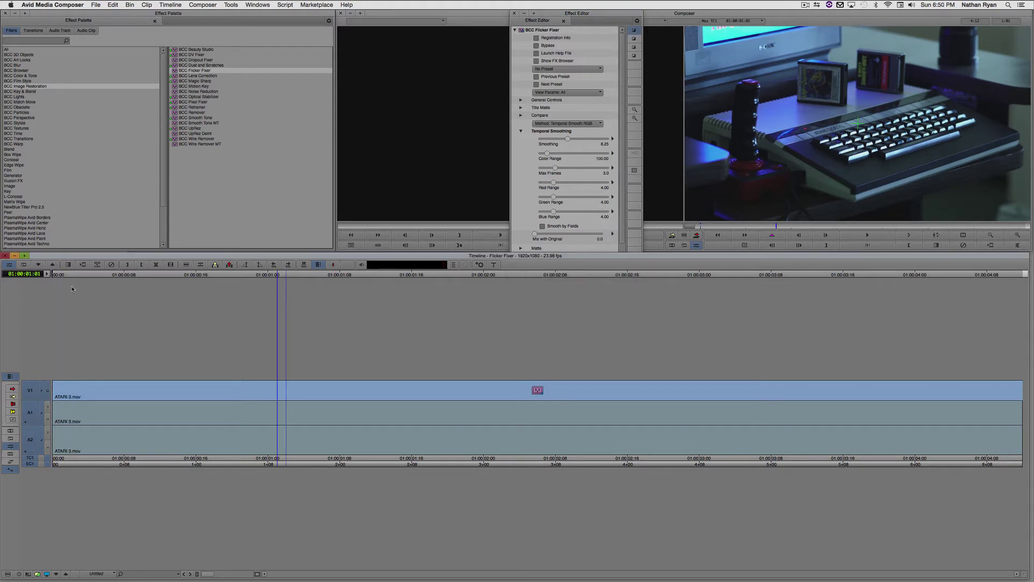
pyautogui.click(83, 264)
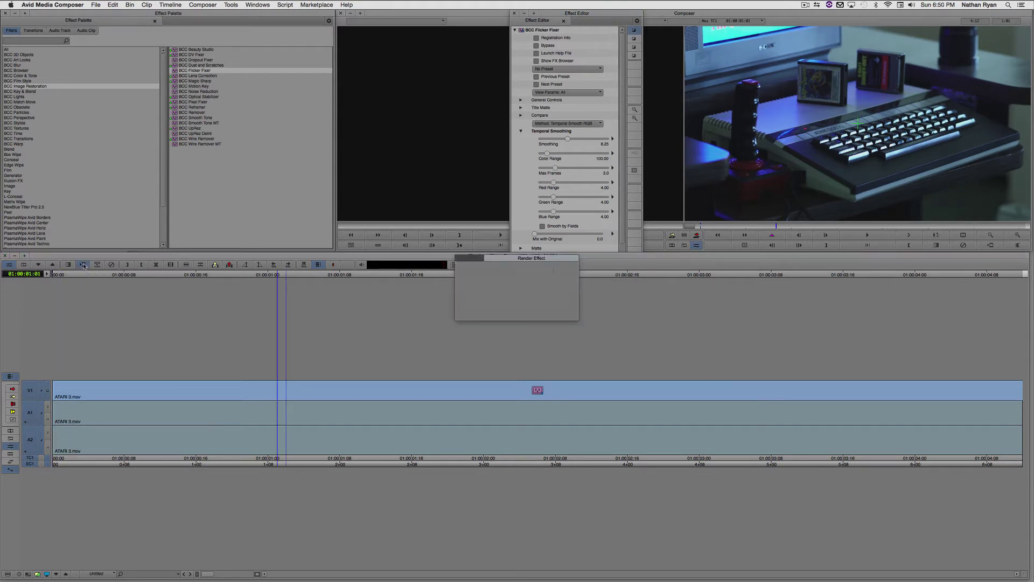
pyautogui.click(527, 309)
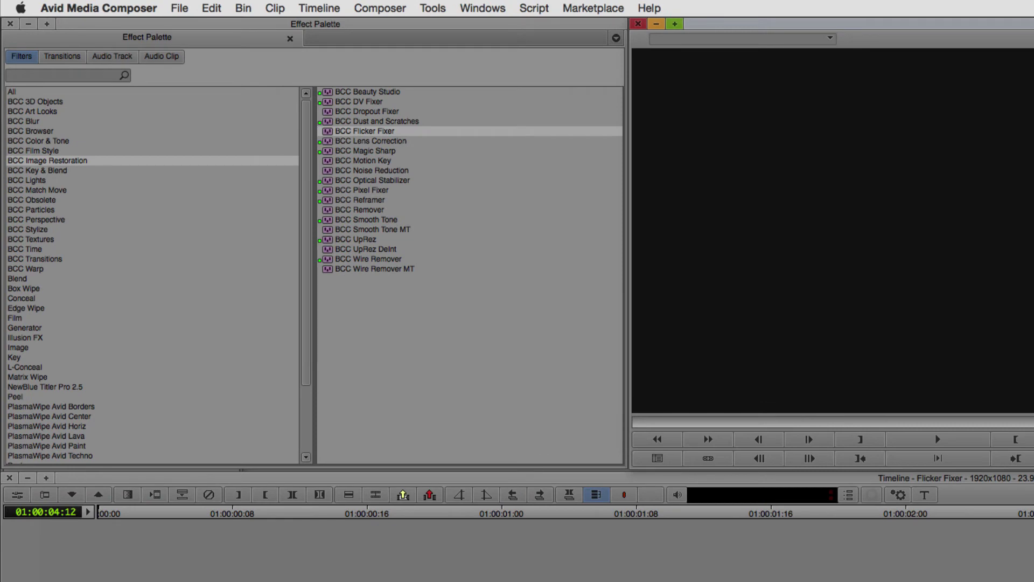
# Step: Apply BCC Flicker Fixer to the Atari clip on V1 again with the method Temporal Smooth RGB
pyautogui.moveTo(354, 131); pyautogui.dragTo(841, 581)
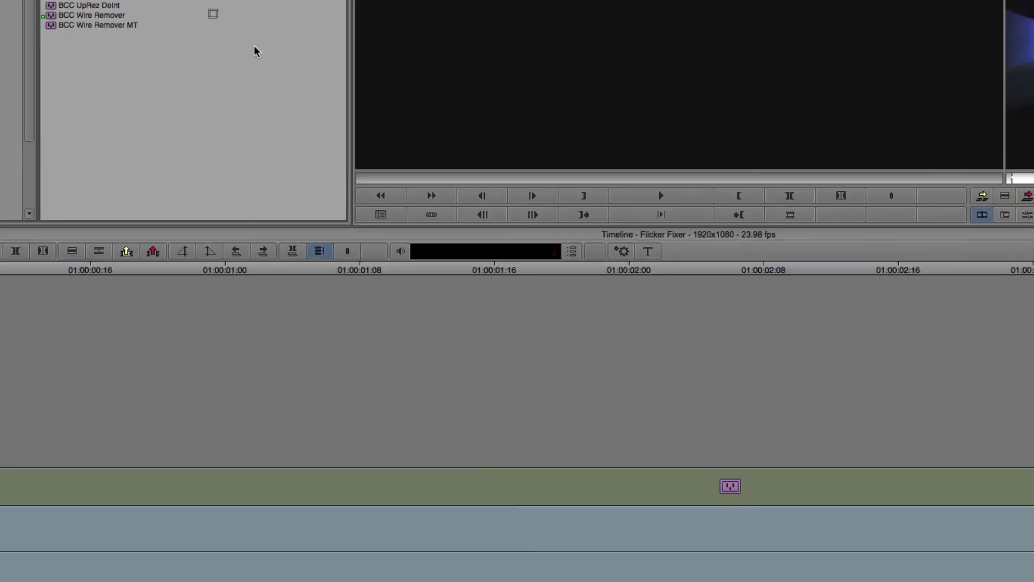
pyautogui.moveTo(436, 302); pyautogui.dragTo(455, 366)
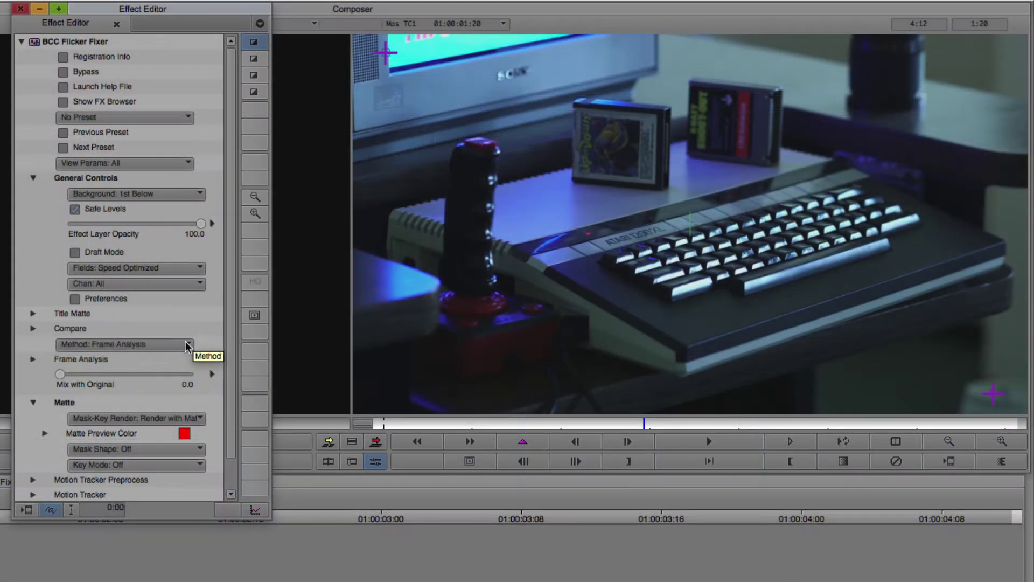
pyautogui.click(187, 344)
pyautogui.click(183, 362)
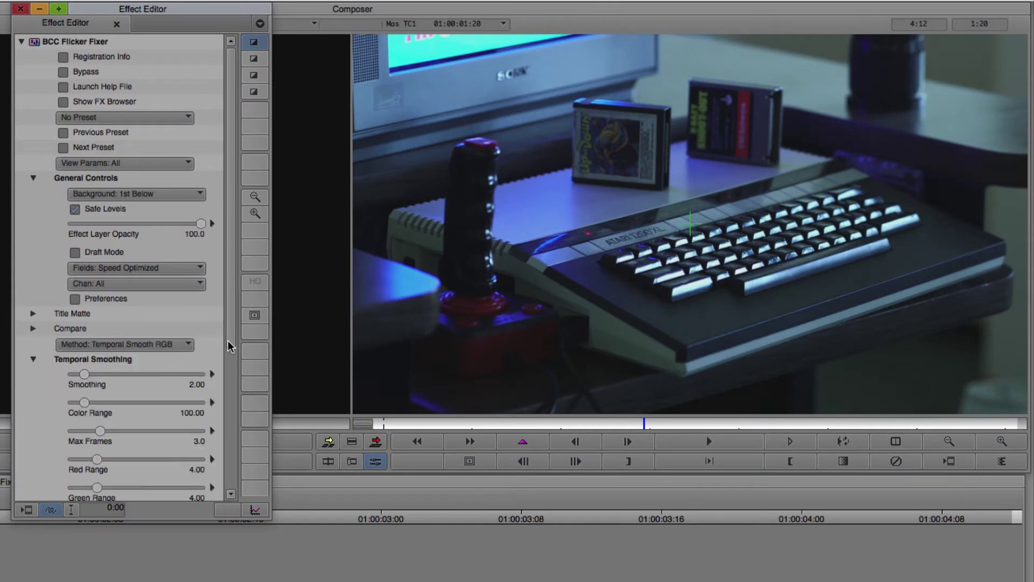
# Step: Give the effect's matte a Rectangle mask shape and set Mask-Key Render to Mask Inside Pixels
pyautogui.scroll(-2, 228, 346)
pyautogui.moveTo(228, 345); pyautogui.dragTo(223, 370)
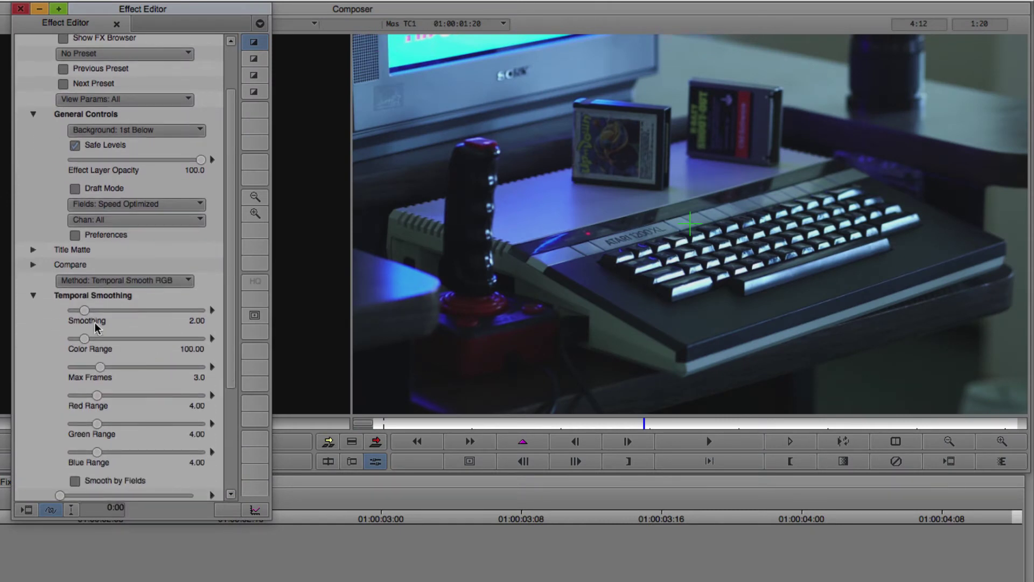
pyautogui.moveTo(232, 299); pyautogui.dragTo(221, 403)
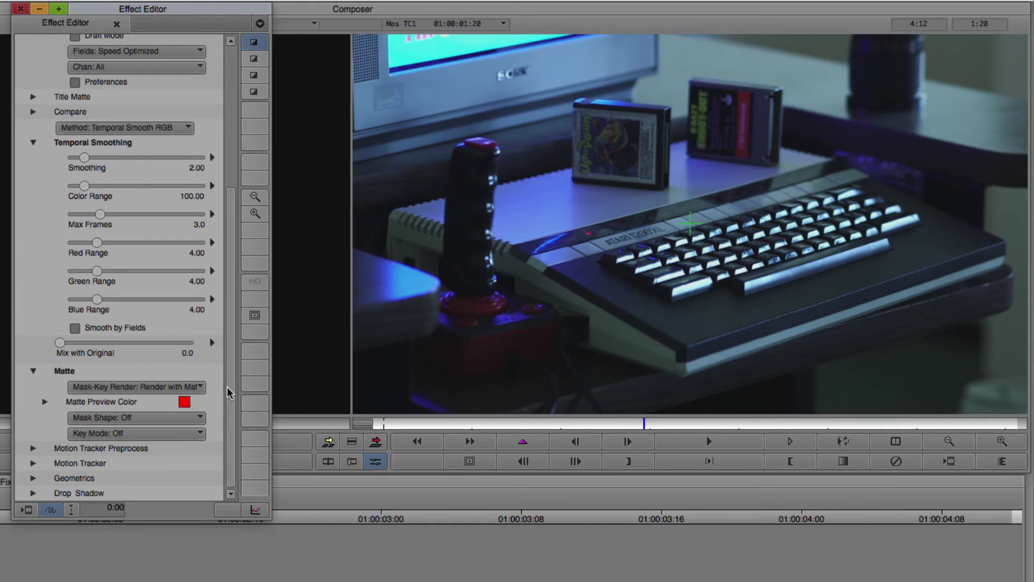
pyautogui.click(199, 418)
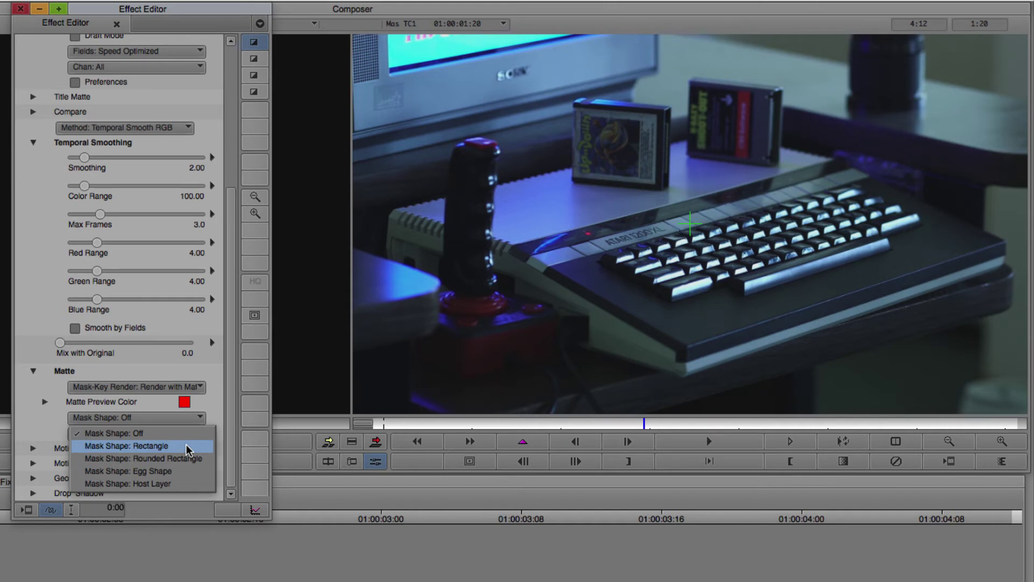
pyautogui.click(188, 446)
pyautogui.click(193, 388)
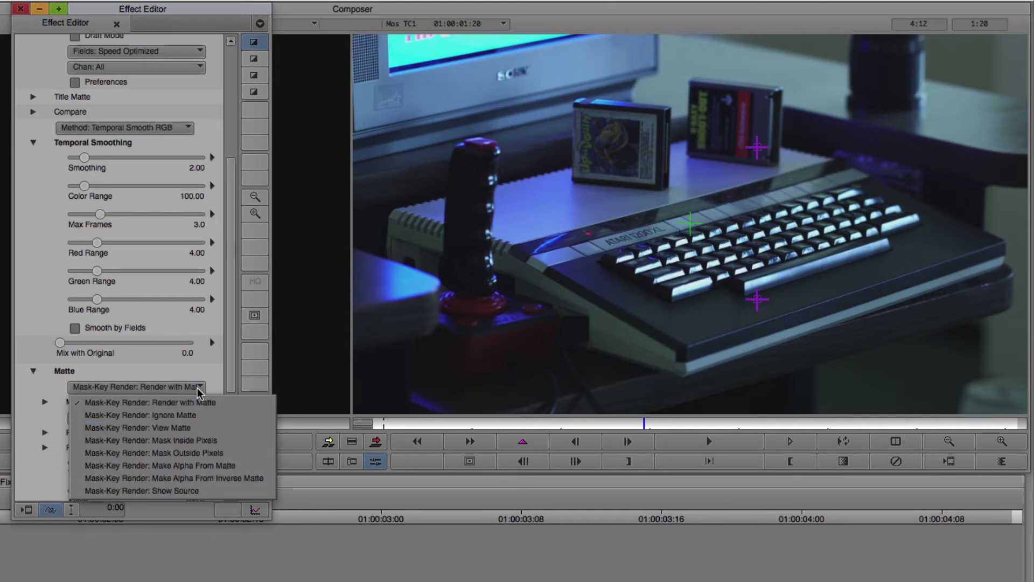
pyautogui.click(263, 440)
# Step: Position the rectangle mask's two points over the monitor and the console's upper part, with Width 40.6 and Scale 112.8
pyautogui.moveTo(757, 150); pyautogui.dragTo(518, 38)
pyautogui.moveTo(757, 299); pyautogui.dragTo(593, 238)
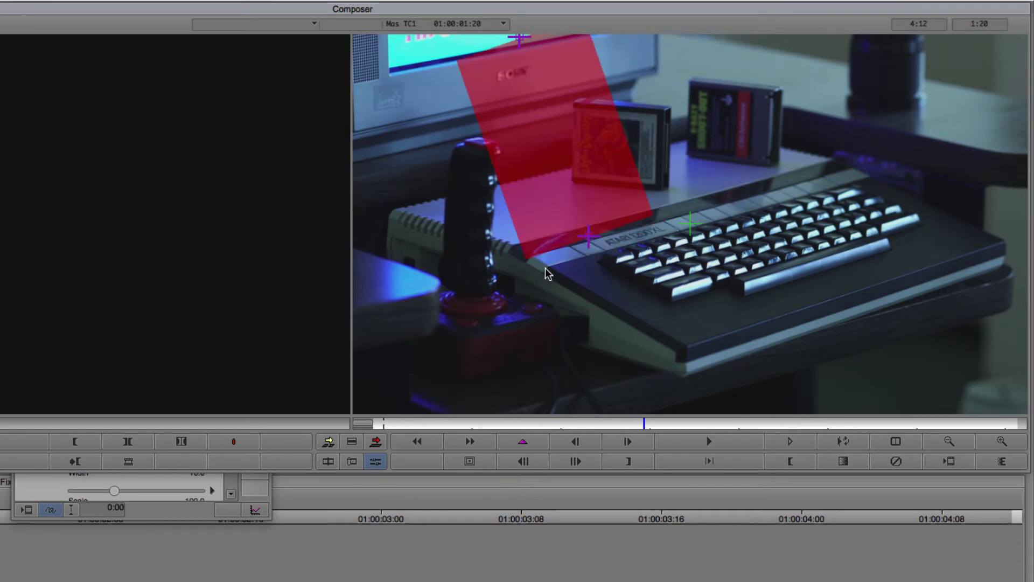
pyautogui.click(254, 493)
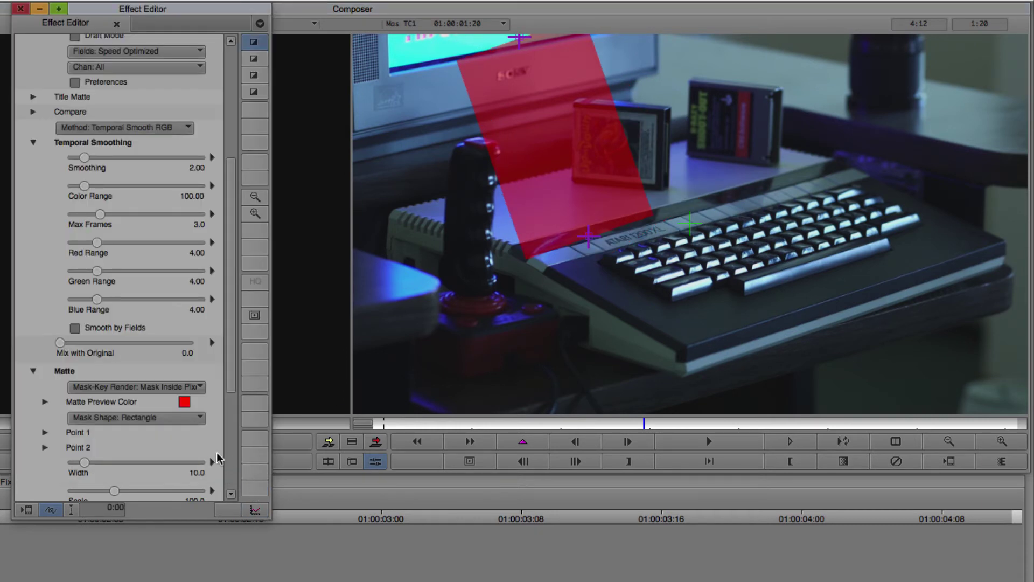
pyautogui.moveTo(84, 462); pyautogui.dragTo(124, 459)
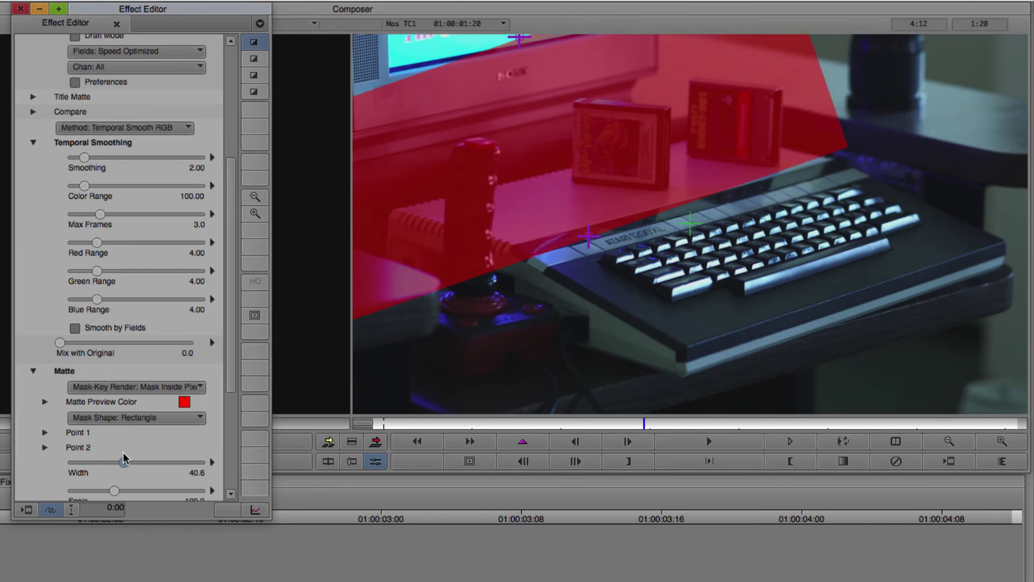
pyautogui.scroll(-4, 124, 459)
pyautogui.scroll(5, 78, 214)
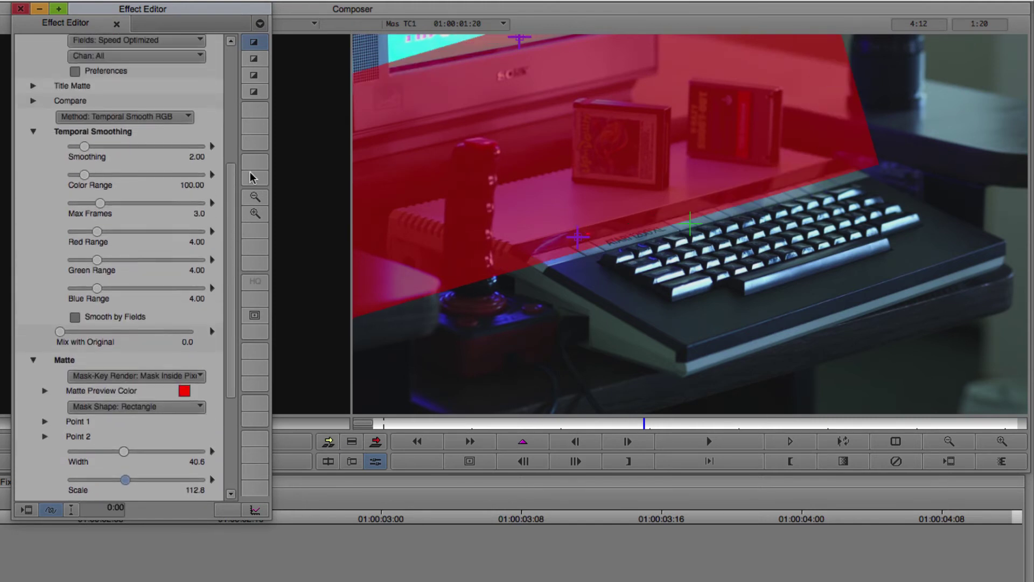
# Step: Set the temporal Smoothing to 8.12, and open and cancel the effect render
pyautogui.moveTo(85, 206); pyautogui.dragTo(125, 210)
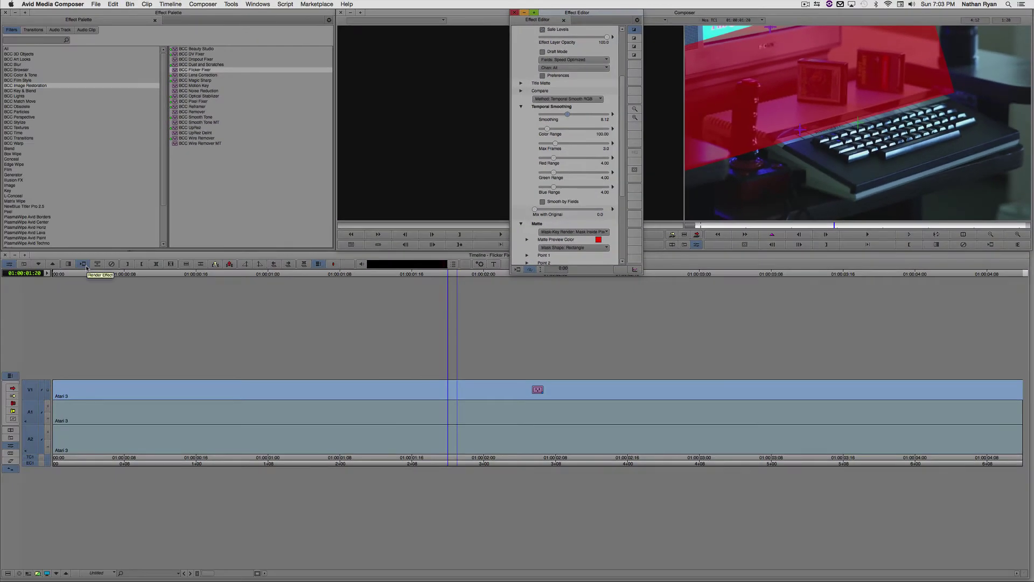
pyautogui.click(84, 264)
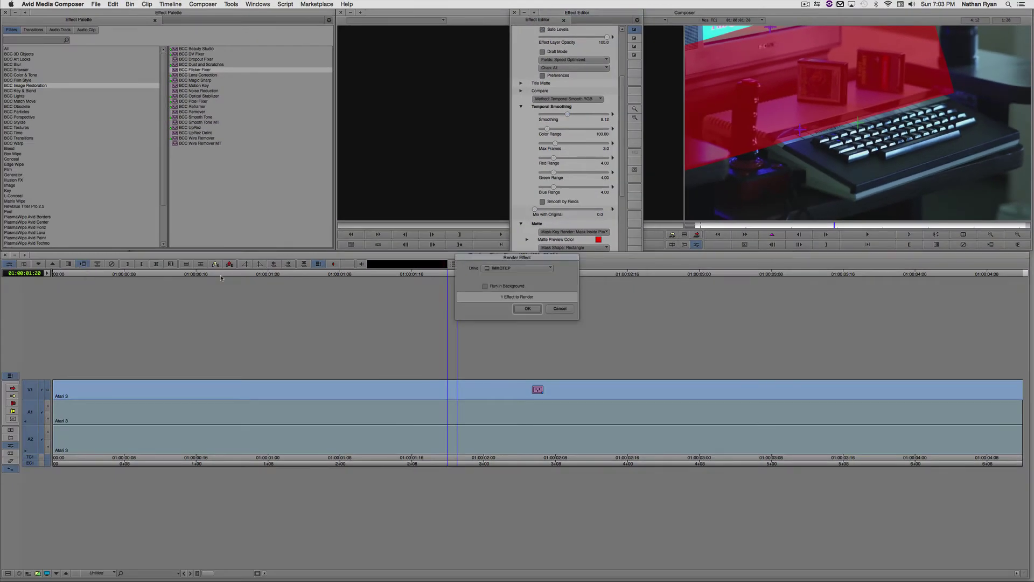
pyautogui.click(562, 310)
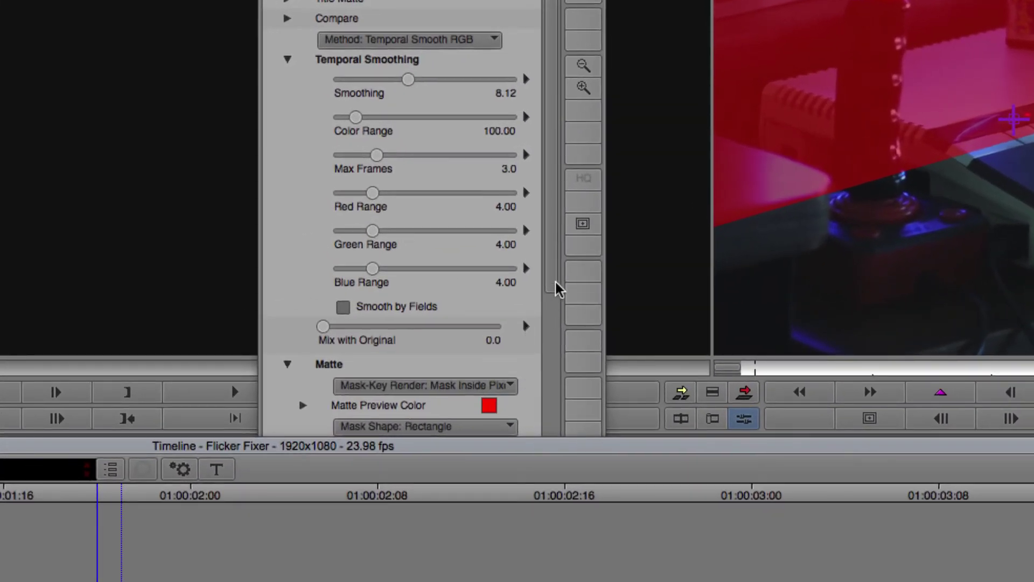
# Step: Set the matte's Mask-Key Render to Render with Matte and render the effect
pyautogui.moveTo(555, 286); pyautogui.dragTo(556, 329)
pyautogui.click(496, 291)
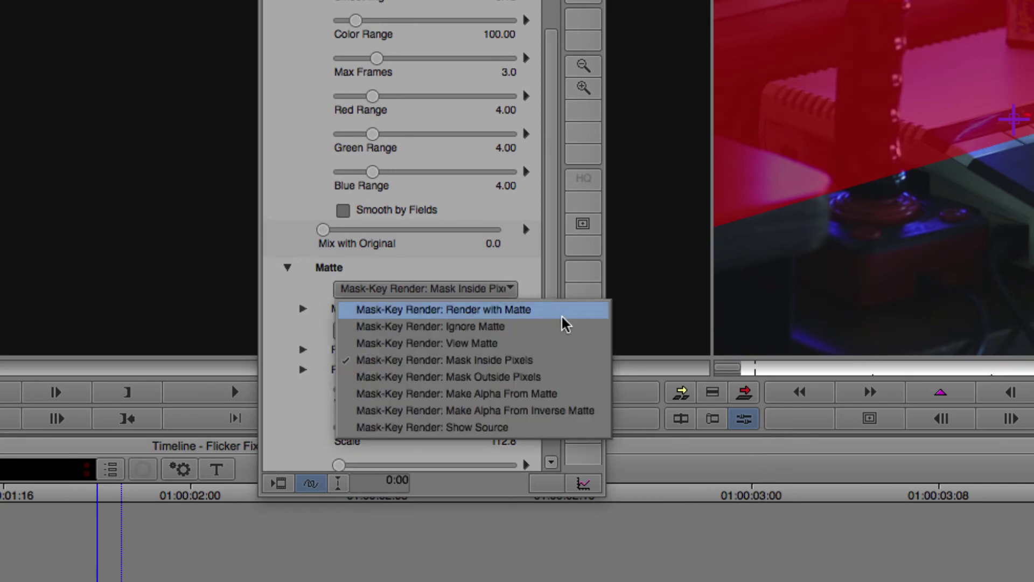
pyautogui.click(592, 310)
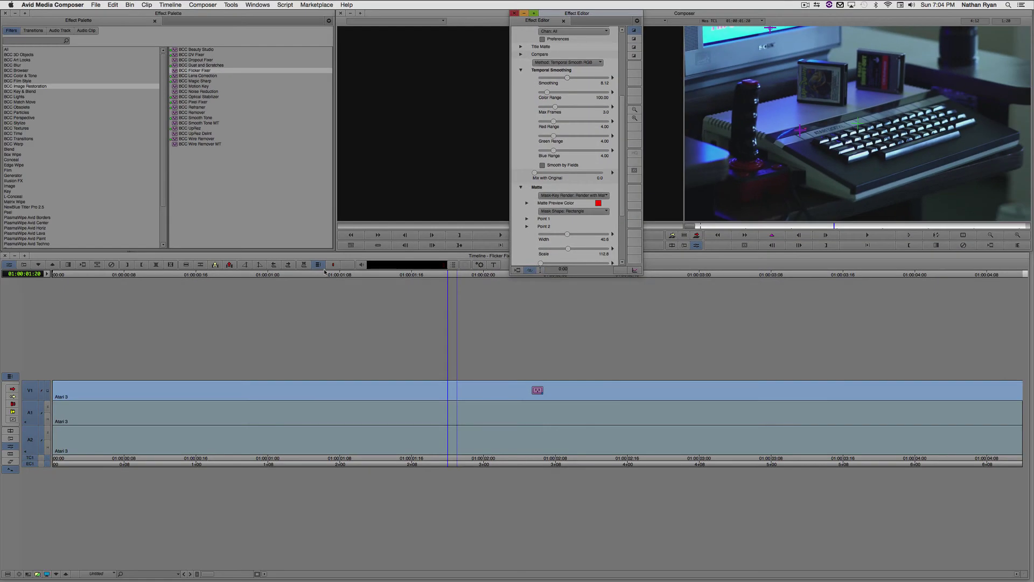
pyautogui.click(69, 266)
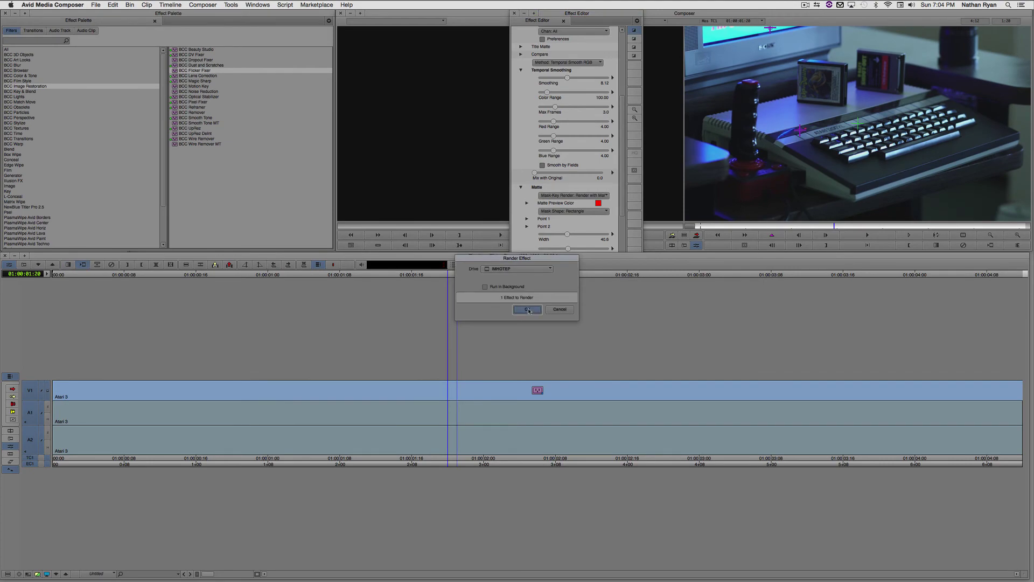